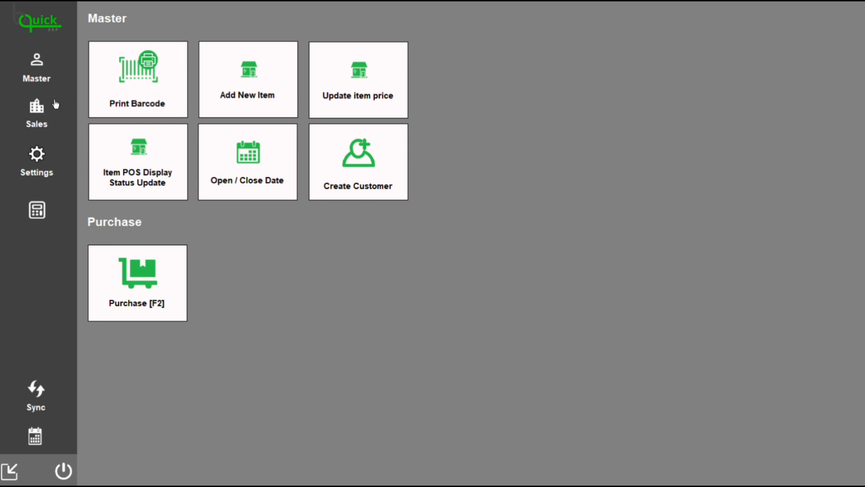
Open the regular sales invoice form and keep New as the customer type for the cash customer.
{"action": "left_click", "coordinate": [40, 109]}
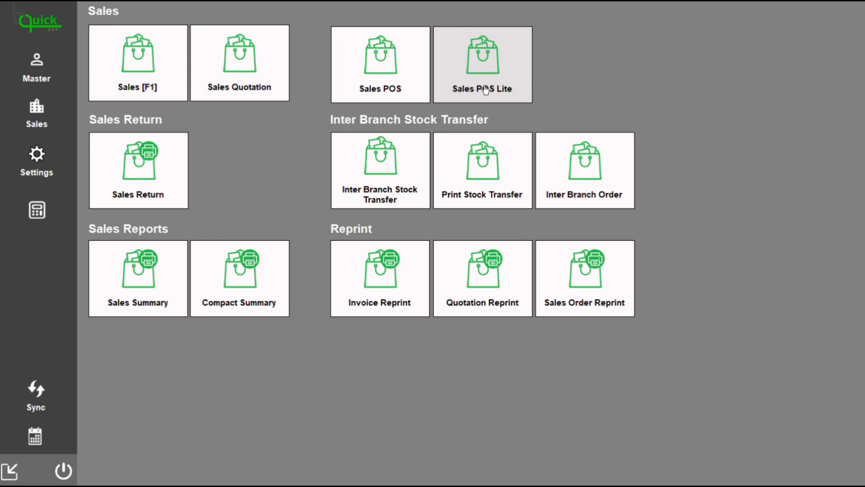
{"action": "left_click", "coordinate": [129, 69]}
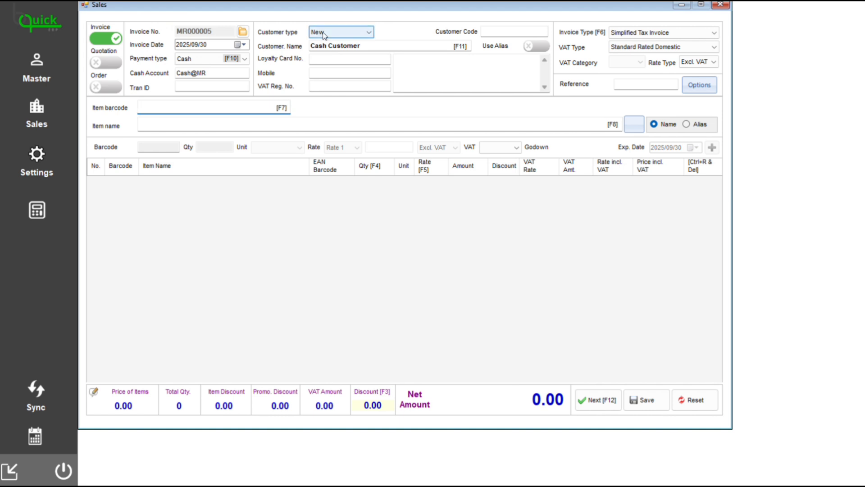
{"action": "left_click", "coordinate": [344, 35]}
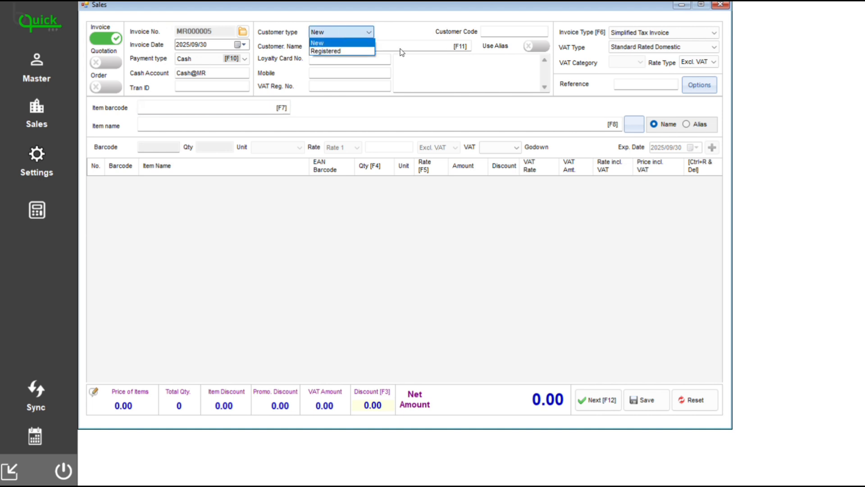
{"action": "left_click", "coordinate": [430, 62]}
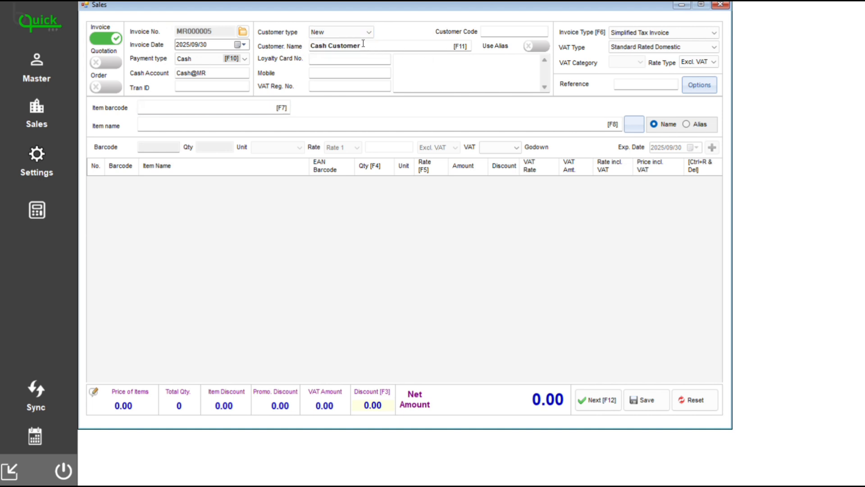
Find the APPLE item by searching the item names for "appl" and select it for the invoice.
{"action": "left_click", "coordinate": [153, 106]}
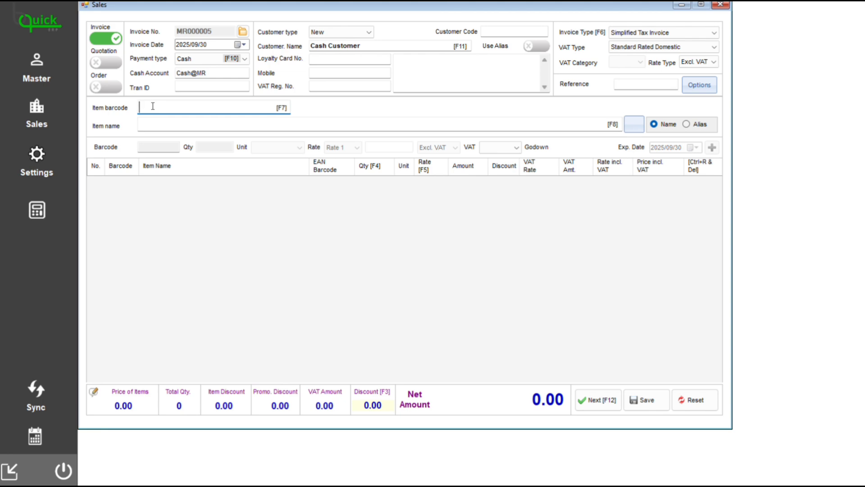
{"action": "left_click", "coordinate": [151, 126]}
{"action": "type", "text": "a"}
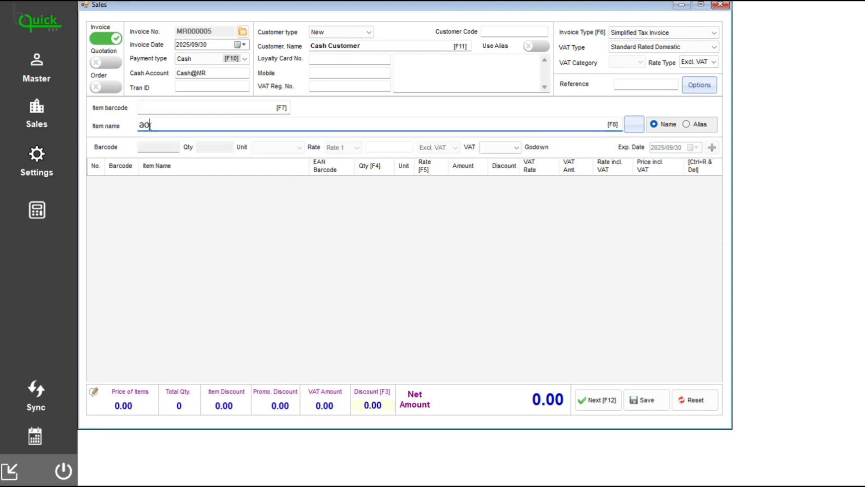
{"action": "type", "text": "ppl"}
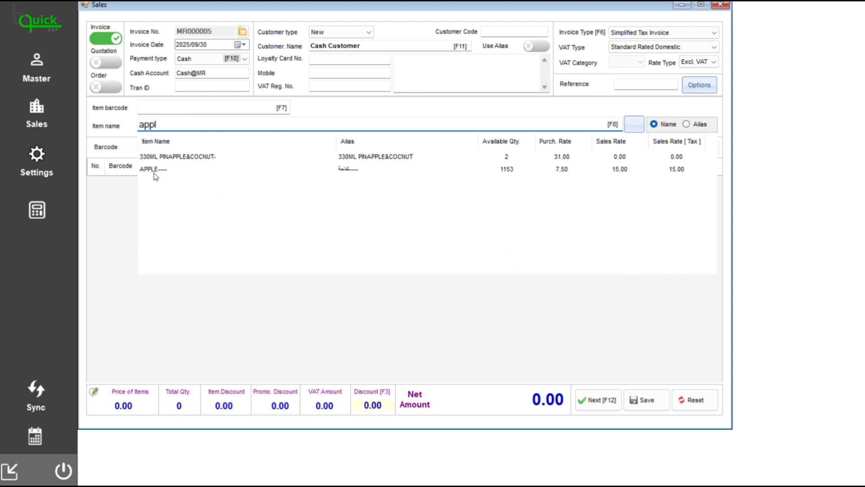
{"action": "left_click", "coordinate": [155, 173]}
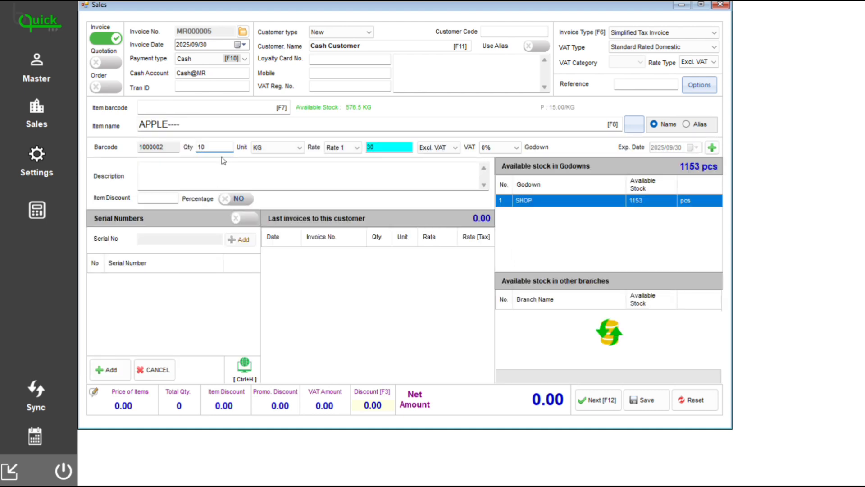
Add the APPLE line to the invoice with quantity 10, unit KG and a rate of 30, without description or item discount.
{"action": "left_click", "coordinate": [284, 149]}
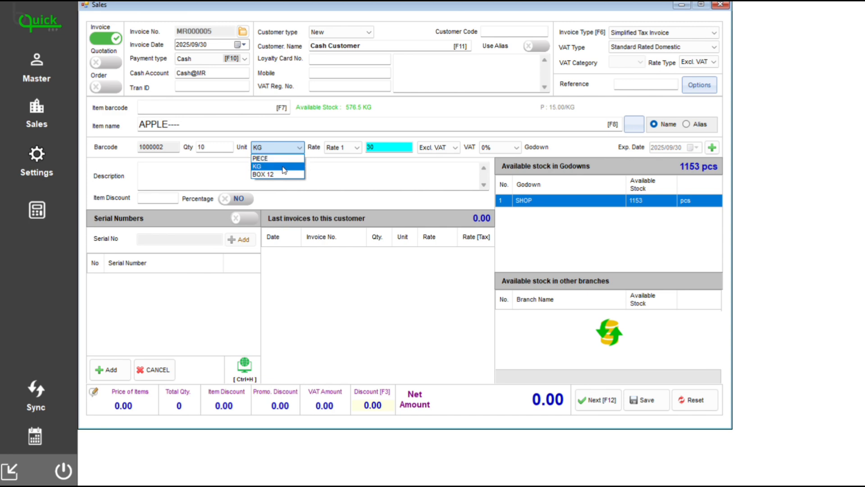
{"action": "left_click", "coordinate": [377, 171]}
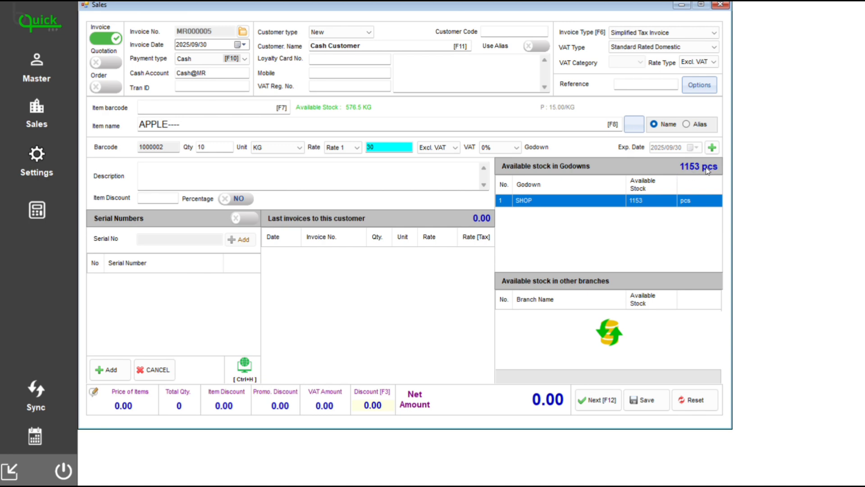
{"action": "left_click", "coordinate": [153, 175]}
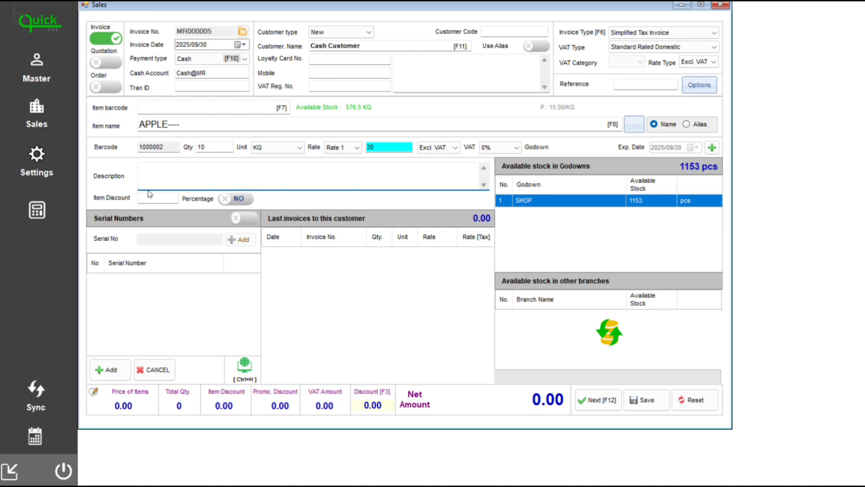
{"action": "left_click", "coordinate": [148, 195]}
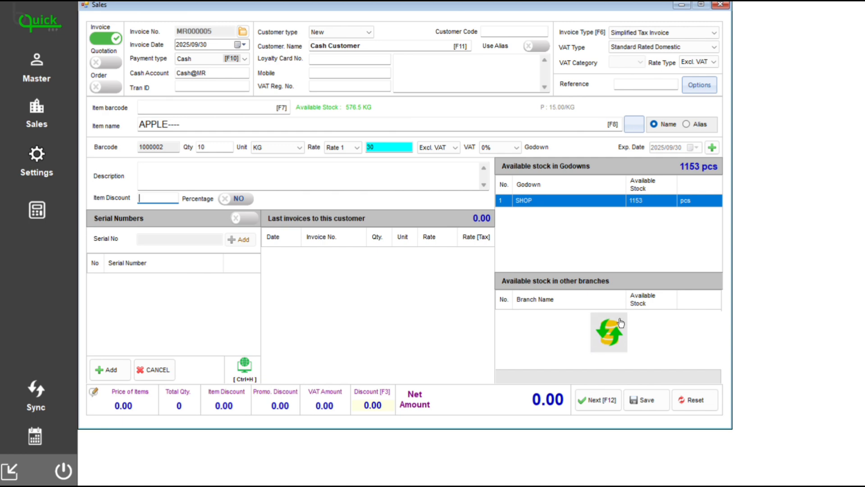
{"action": "left_click", "coordinate": [712, 150]}
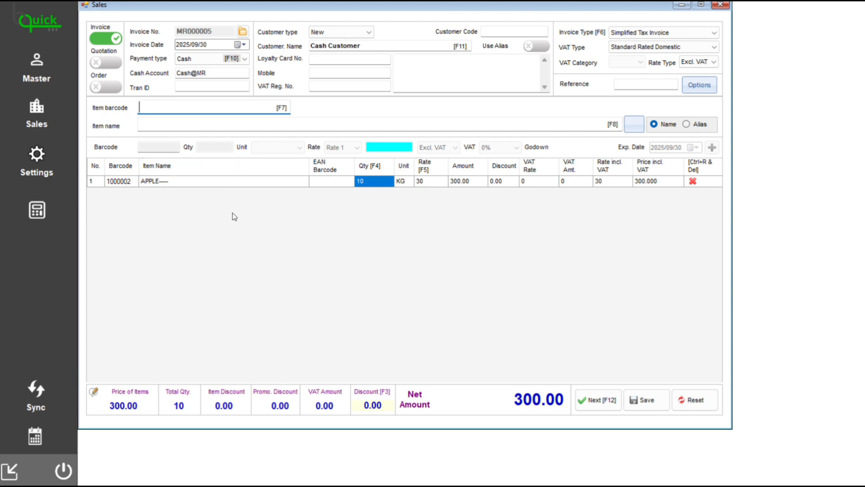
Check out the invoice with a discount amount of 10 and a multi payment of 200 in cash and the rest by card.
{"action": "left_click", "coordinate": [606, 400]}
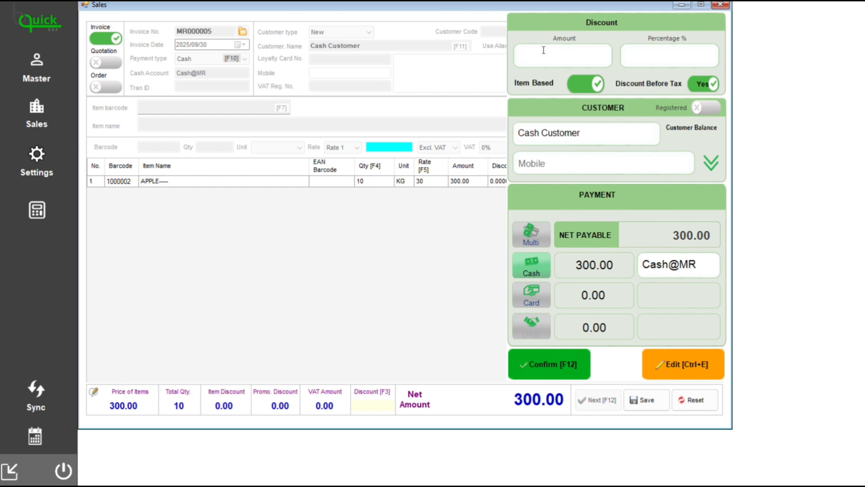
{"action": "type", "text": "10"}
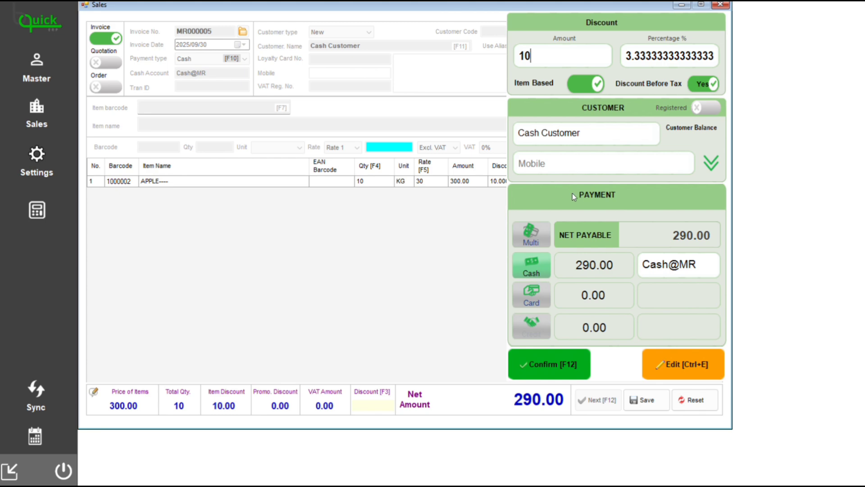
{"action": "left_click", "coordinate": [539, 241]}
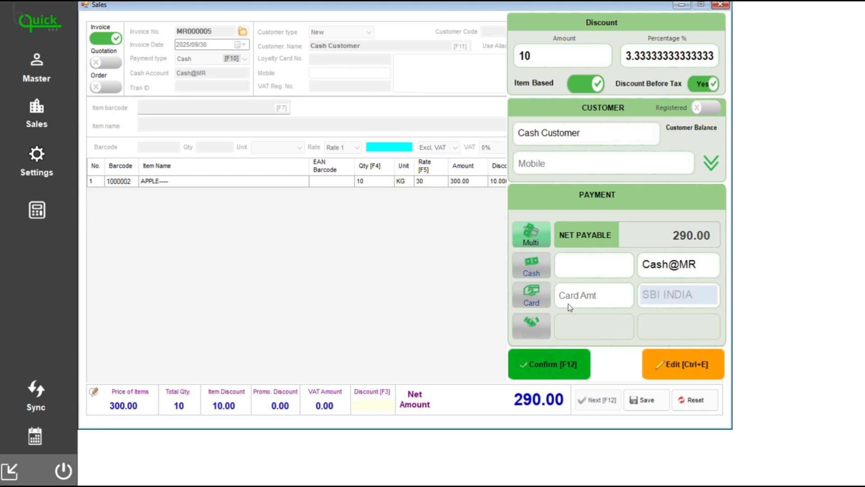
{"action": "type", "text": "200"}
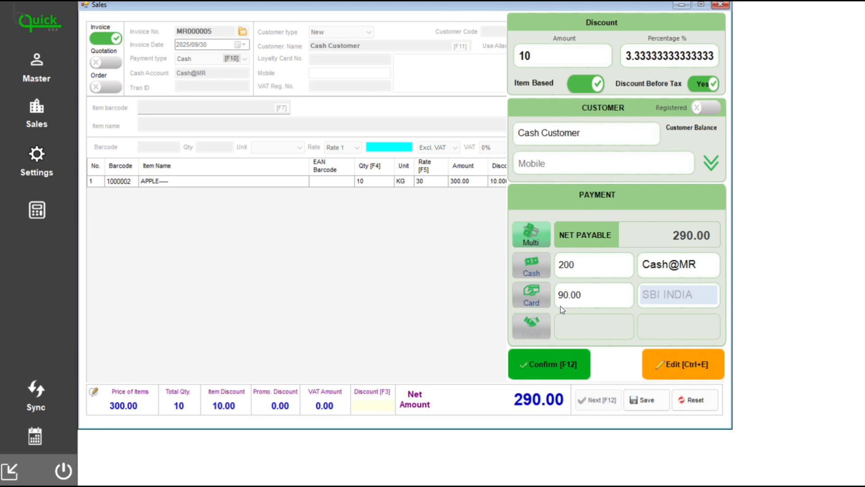
{"action": "left_click", "coordinate": [580, 295]}
{"action": "left_click", "coordinate": [564, 366]}
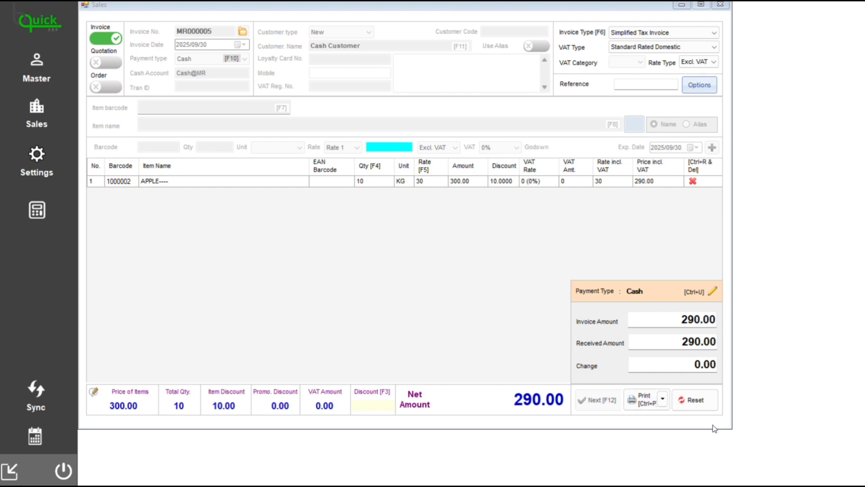
Clear the completed invoice form and switch from the sales window to the Sales POS Lite screen.
{"action": "left_click", "coordinate": [694, 400]}
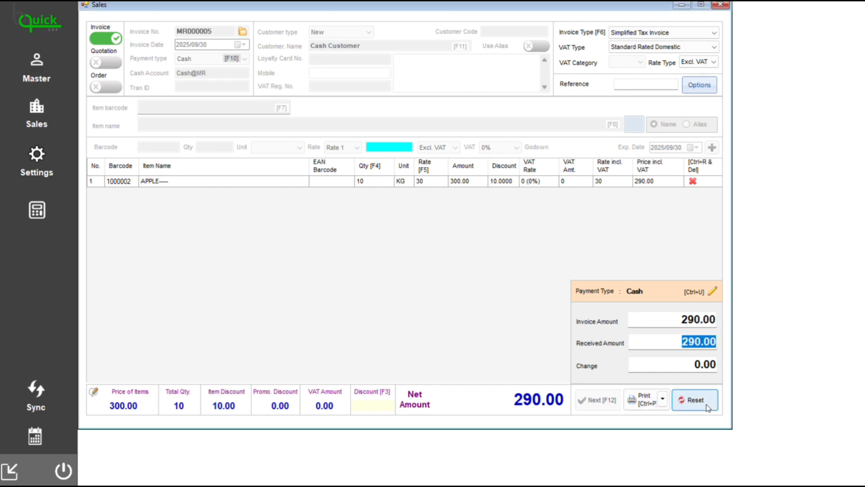
{"action": "left_click", "coordinate": [719, 5]}
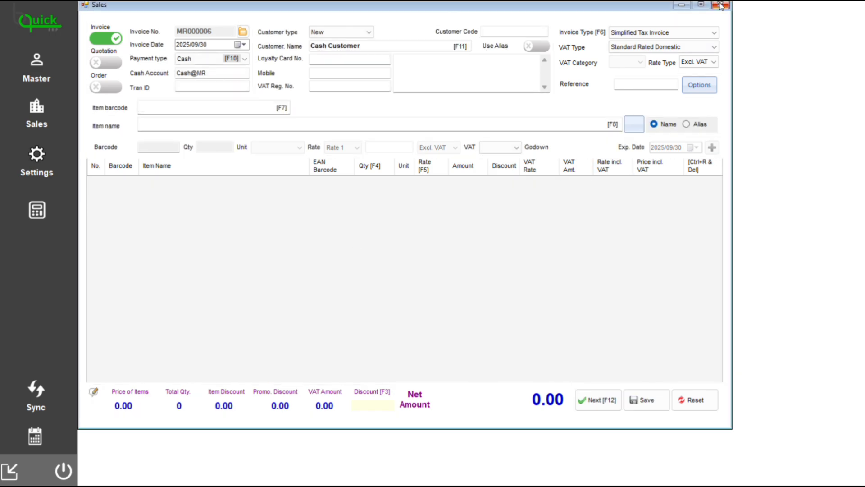
{"action": "left_click", "coordinate": [34, 120]}
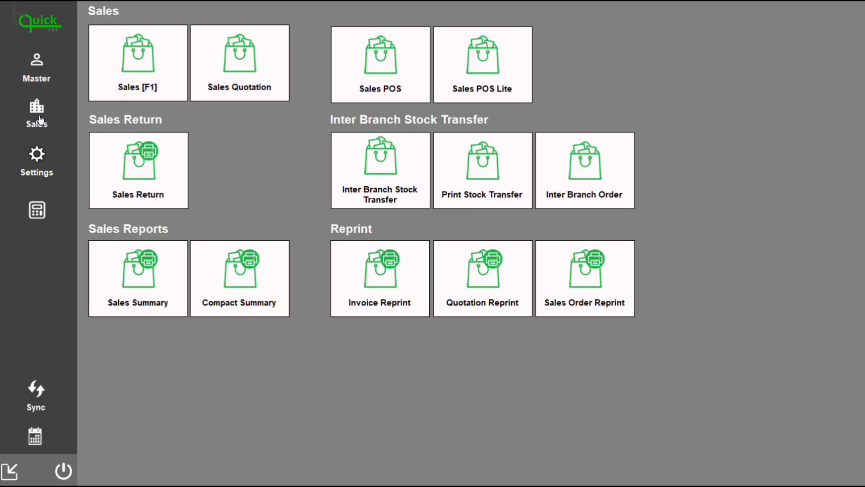
{"action": "left_click", "coordinate": [518, 57]}
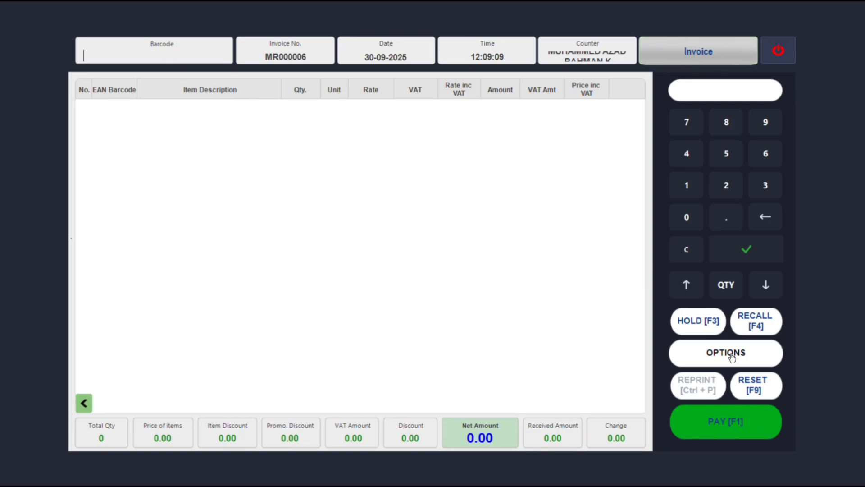
Use the item search option to look up "app" and choose the APPLE item.
{"action": "left_click", "coordinate": [696, 353]}
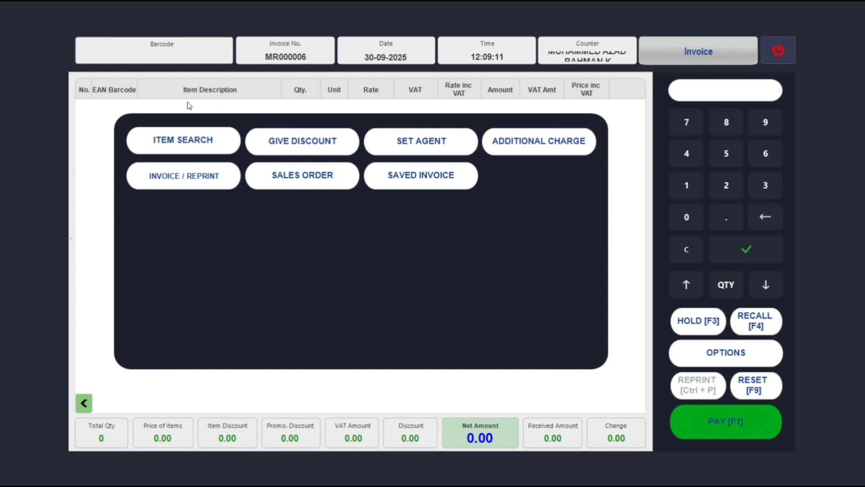
{"action": "left_click", "coordinate": [175, 132]}
{"action": "type", "text": "app"}
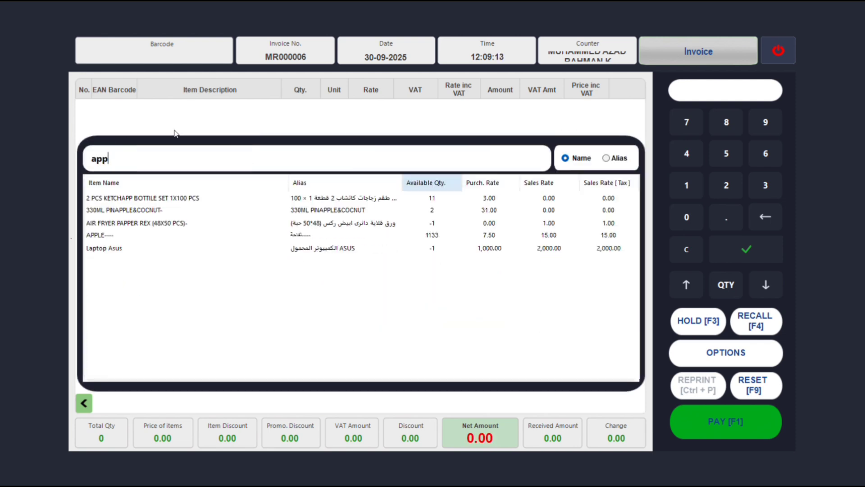
{"action": "left_click", "coordinate": [93, 235]}
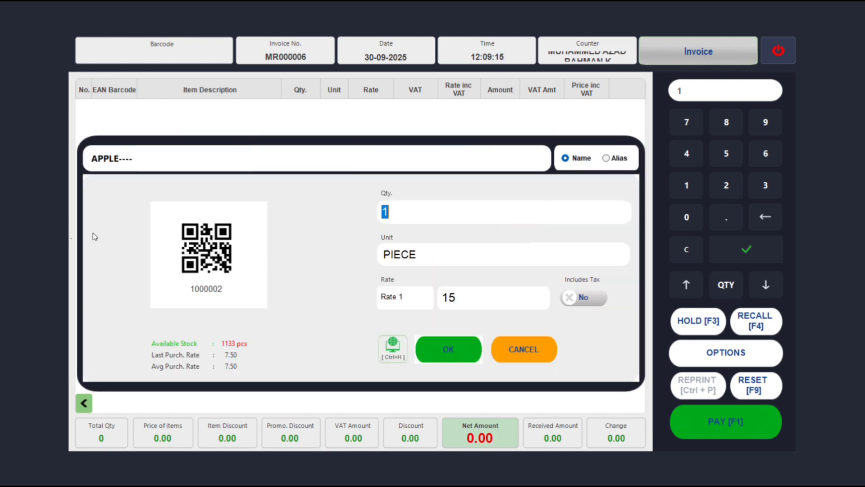
Set the APPLE quantity to 10, the unit to KG with a rate of 30, and add the line to the invoice.
{"action": "type", "text": "10"}
{"action": "left_click", "coordinate": [430, 254]}
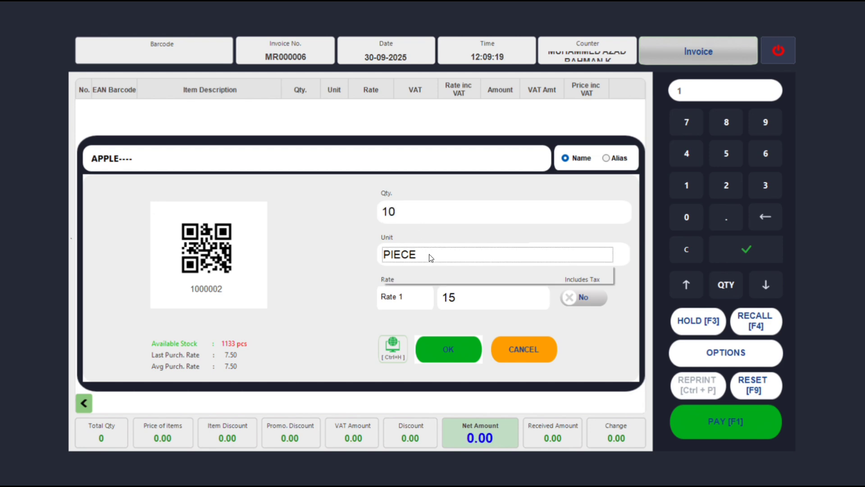
{"action": "left_click", "coordinate": [417, 296]}
{"action": "left_click", "coordinate": [417, 297]}
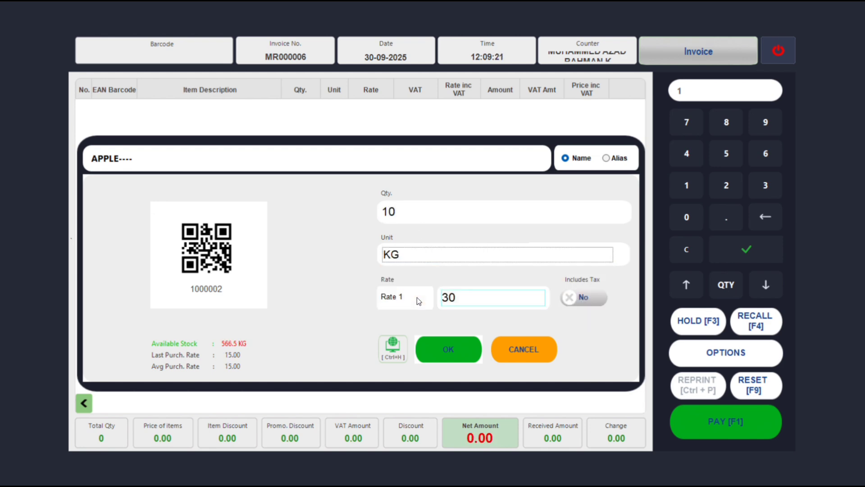
{"action": "left_click", "coordinate": [457, 300]}
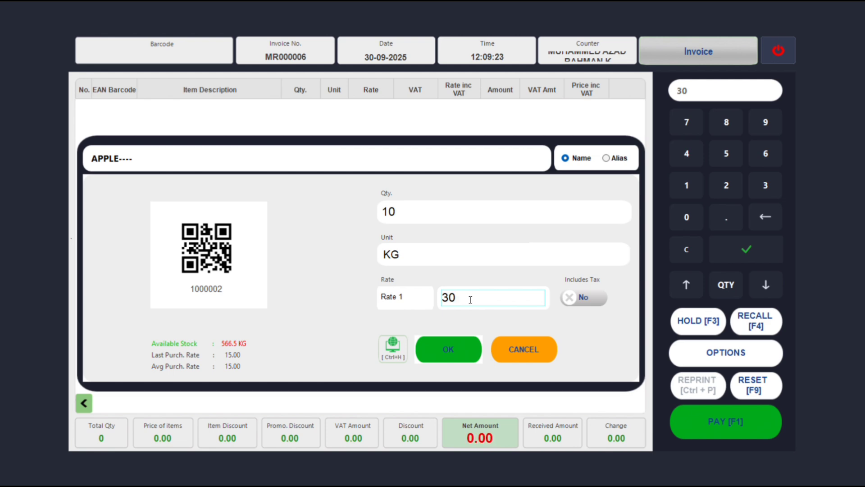
{"action": "left_click", "coordinate": [444, 361]}
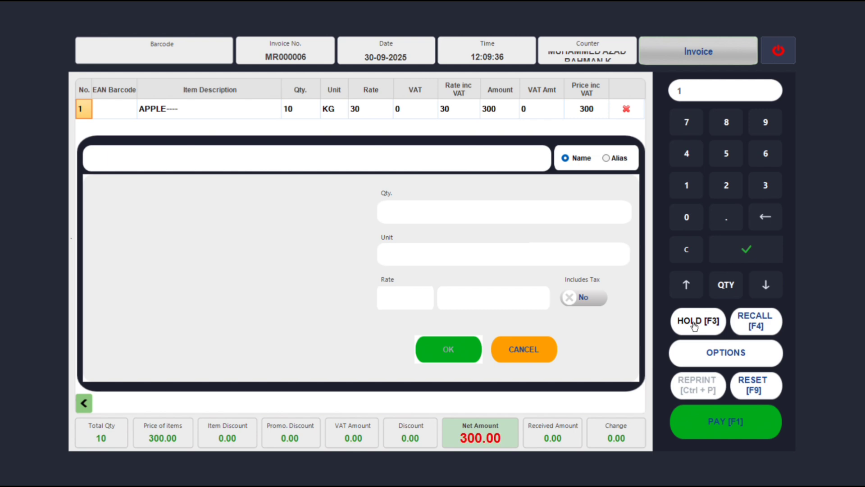
Pay the POS invoice in cash as a Simplified Tax Invoice and confirm it.
{"action": "left_click", "coordinate": [775, 328]}
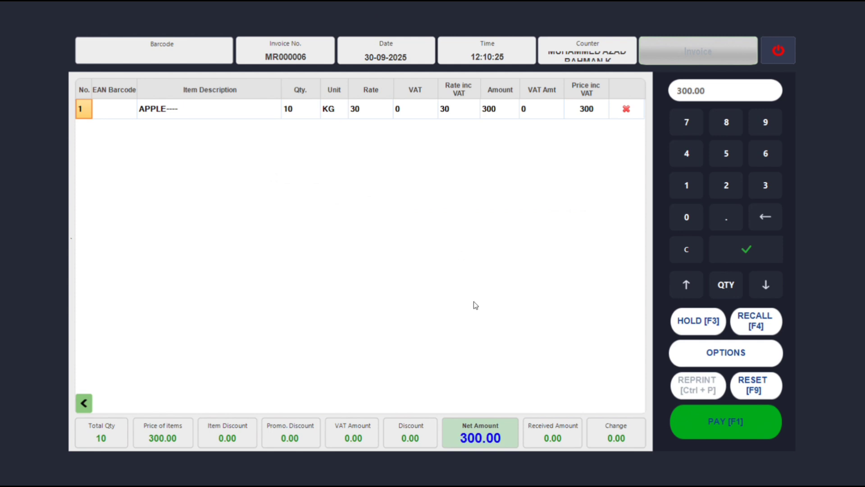
{"action": "left_click", "coordinate": [752, 433]}
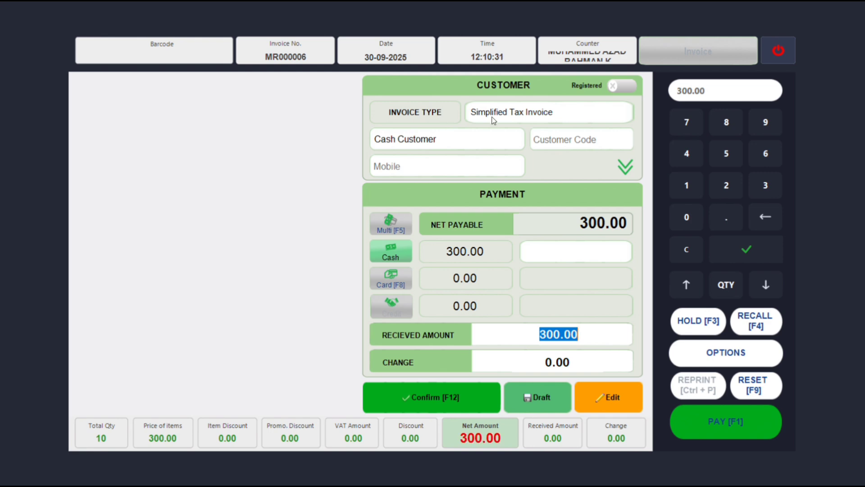
{"action": "left_click", "coordinate": [508, 114]}
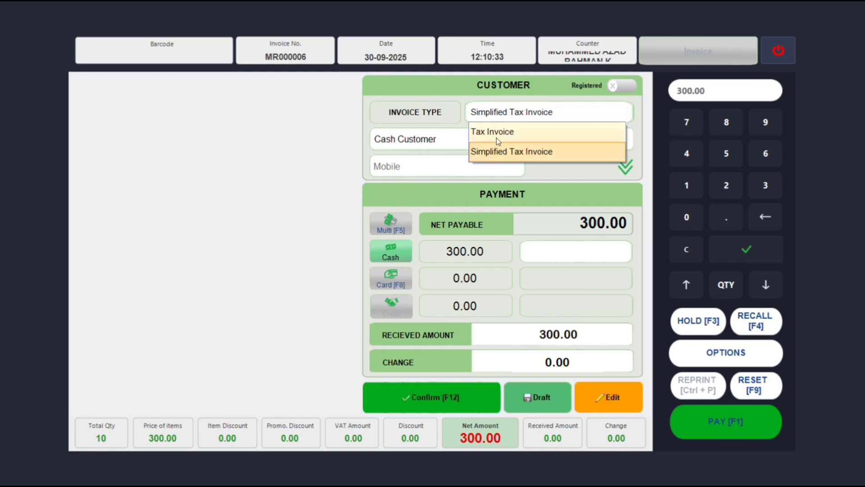
{"action": "left_click", "coordinate": [499, 152]}
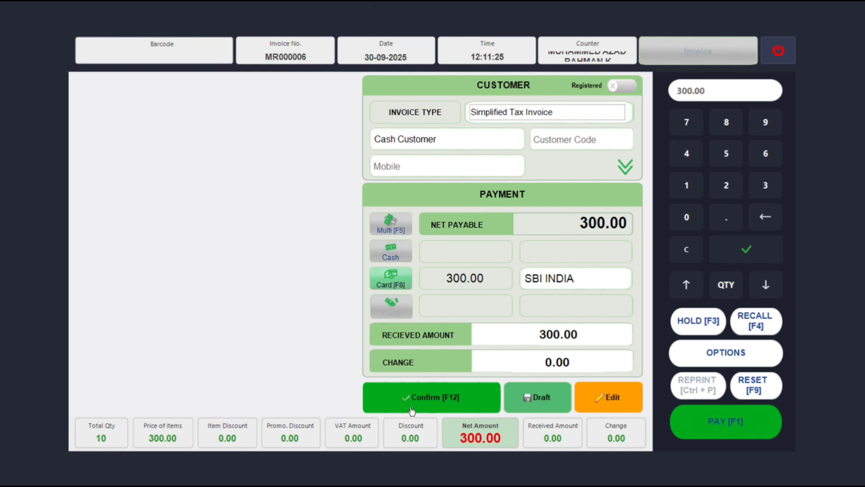
{"action": "left_click", "coordinate": [411, 406]}
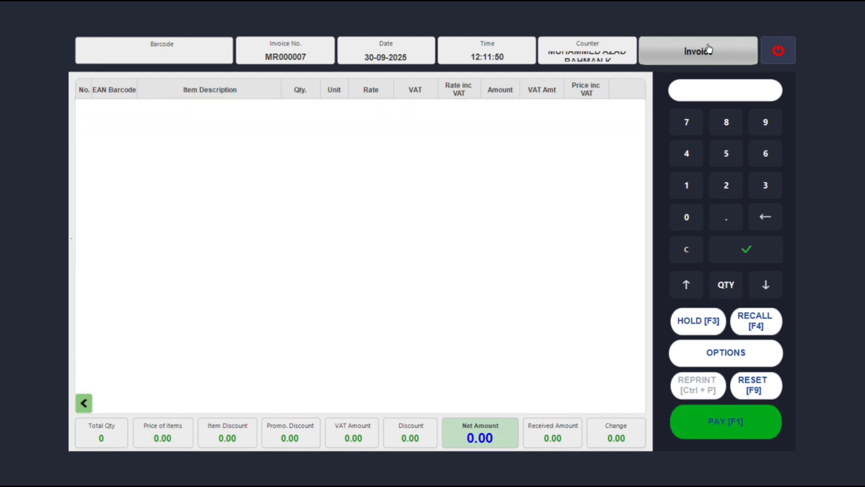
Toggle the document type between Invoice and Sales Order, leaving it on Sales Order.
{"action": "left_click", "coordinate": [709, 48]}
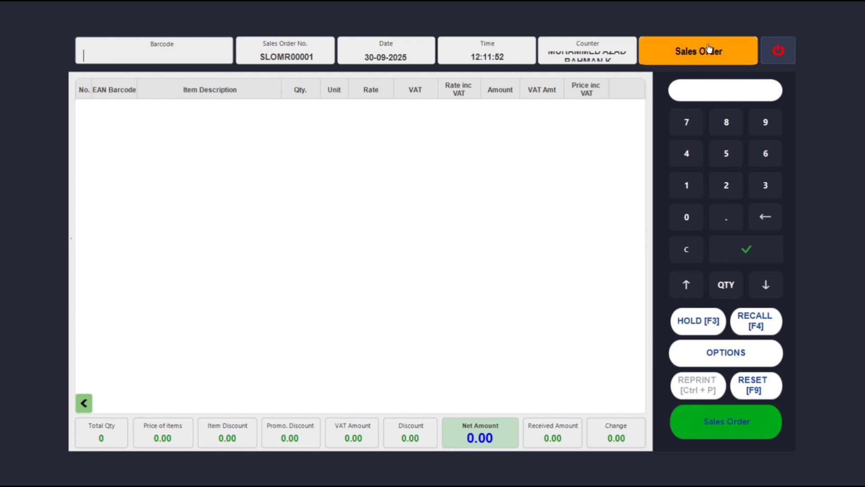
{"action": "left_click", "coordinate": [709, 49]}
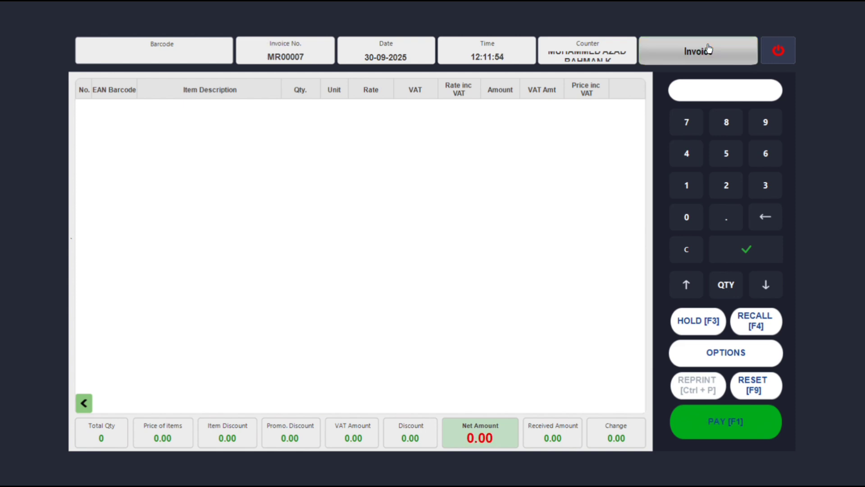
{"action": "left_click", "coordinate": [709, 49]}
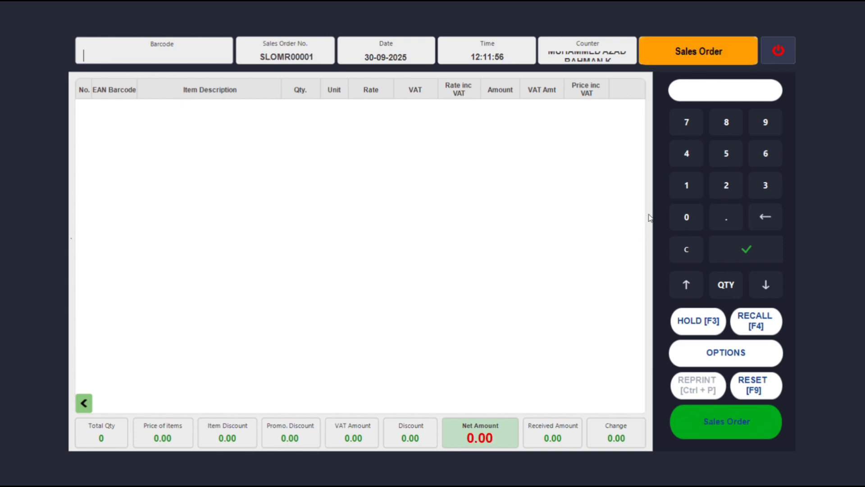